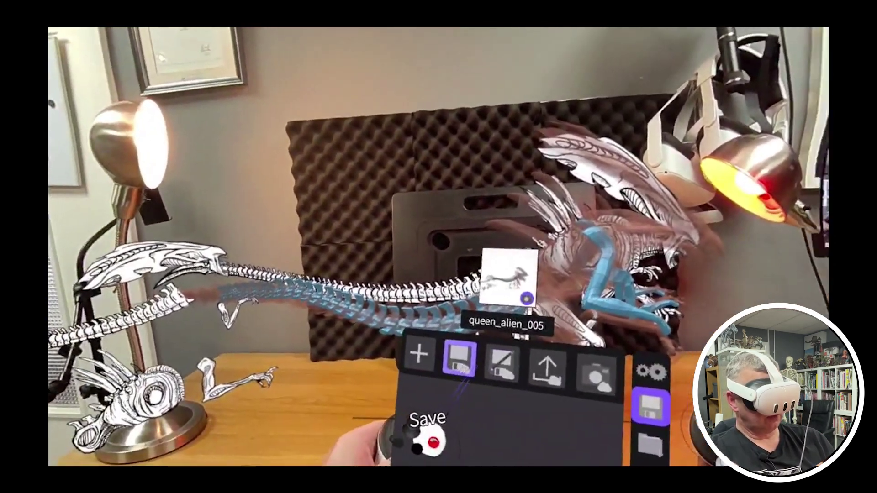
Open My Files and start a save, bringing up the queen_alien_005 name with an already-exists warning.
{"action": "left_click", "coordinate": [438, 367]}
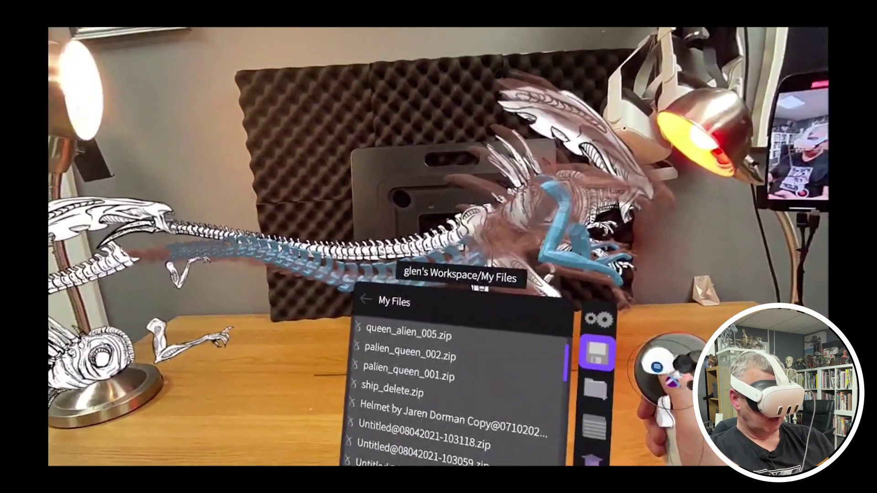
{"action": "left_click", "coordinate": [452, 372]}
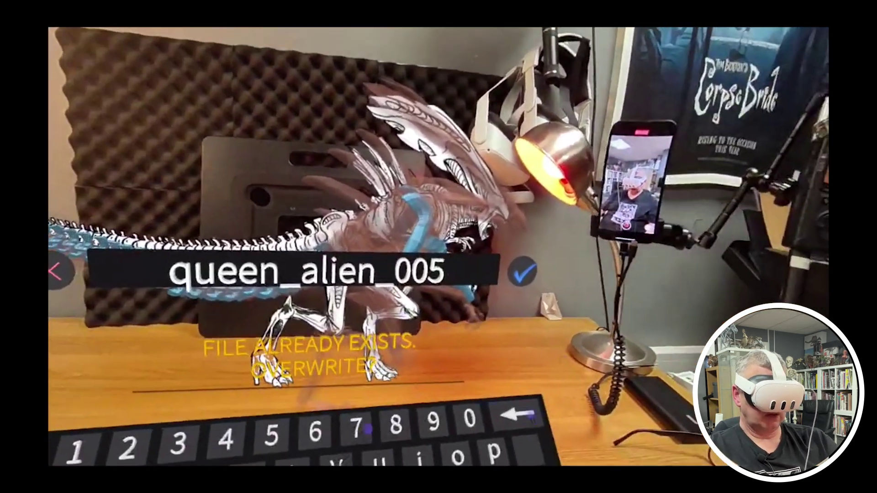